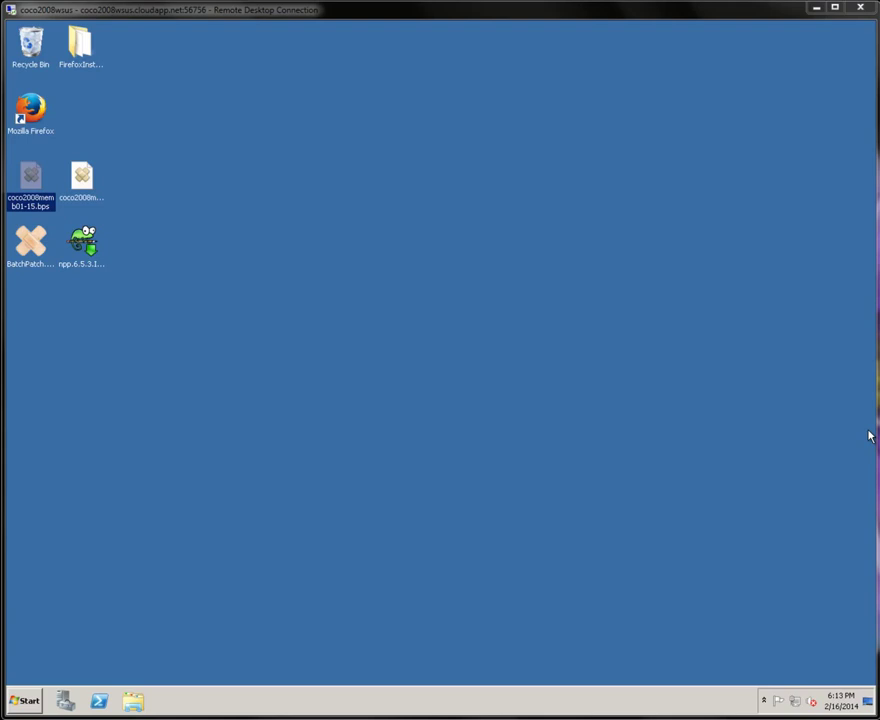
# - Launch BatchPatch from the desktop and move its window clear of the desktop icons
pyautogui.click(316, 229)
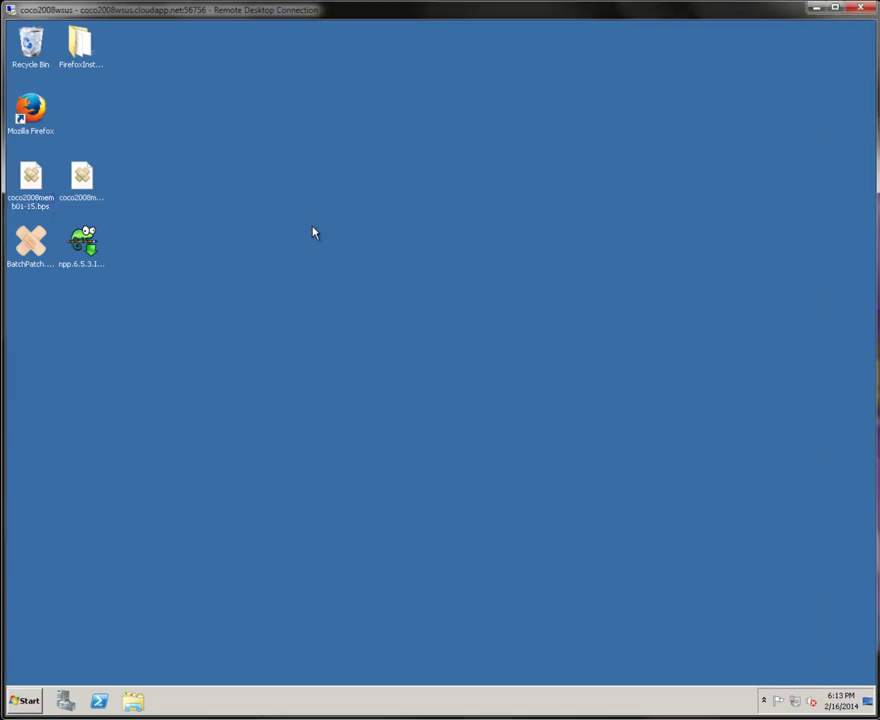
pyautogui.click(86, 258)
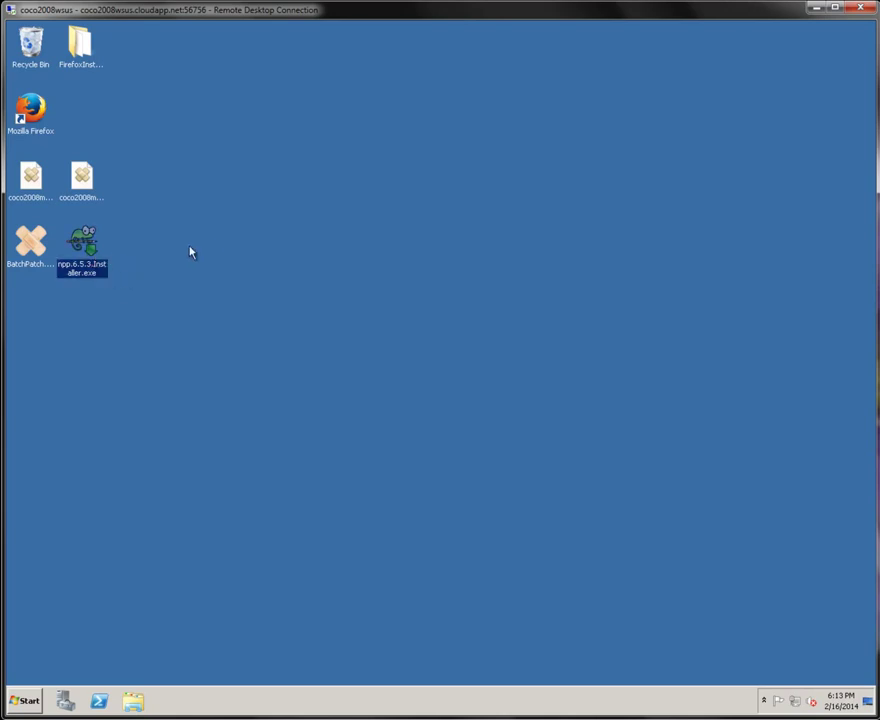
pyautogui.click(34, 248)
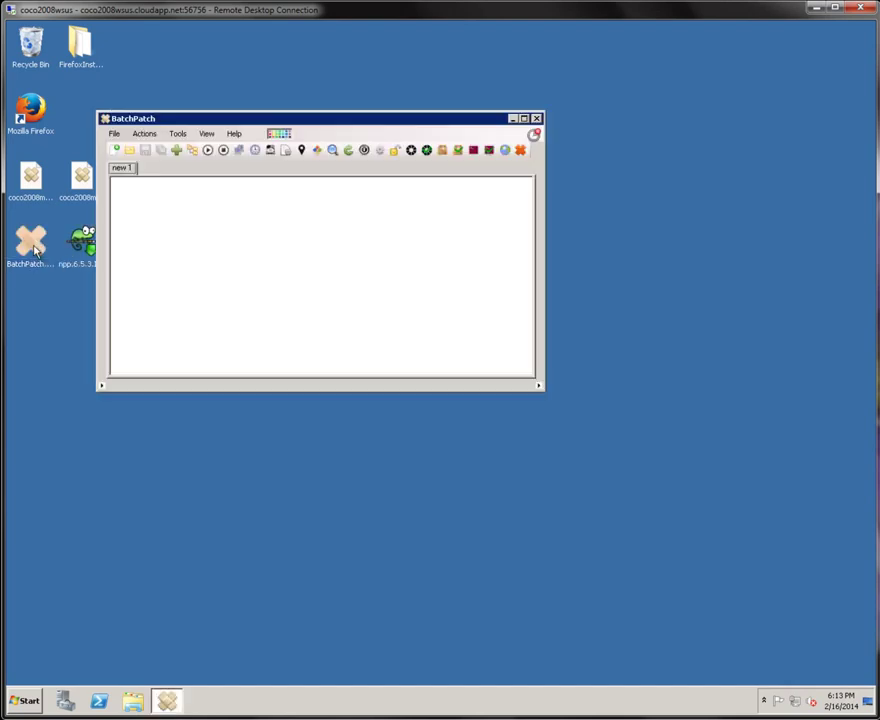
pyautogui.moveTo(247, 121); pyautogui.dragTo(373, 160)
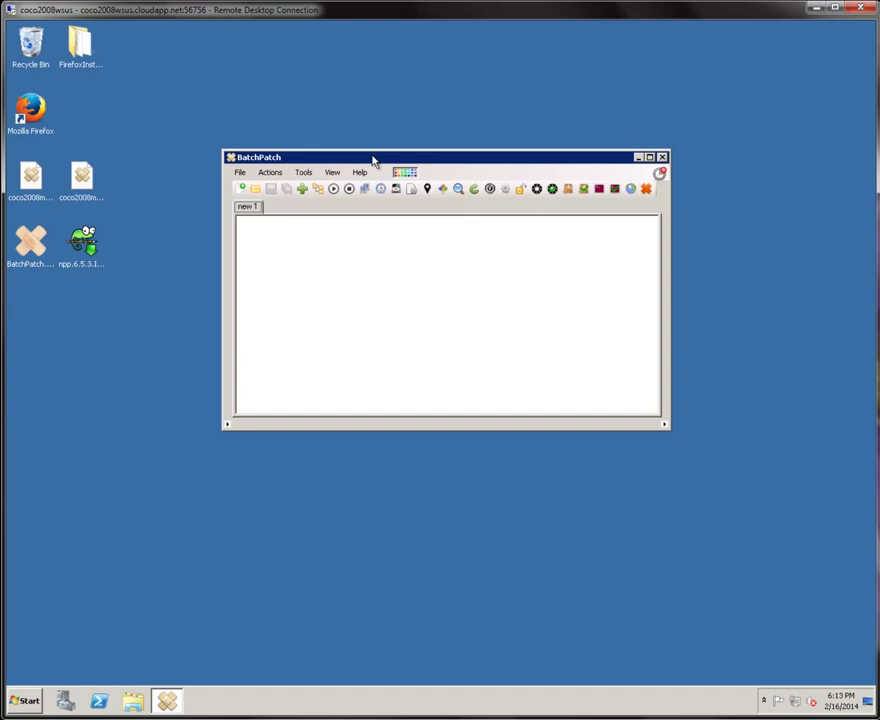
pyautogui.moveTo(369, 163); pyautogui.dragTo(335, 165)
# - Load the coco2008memb01-15.bps host list from the desktop into BatchPatch
pyautogui.click(42, 179)
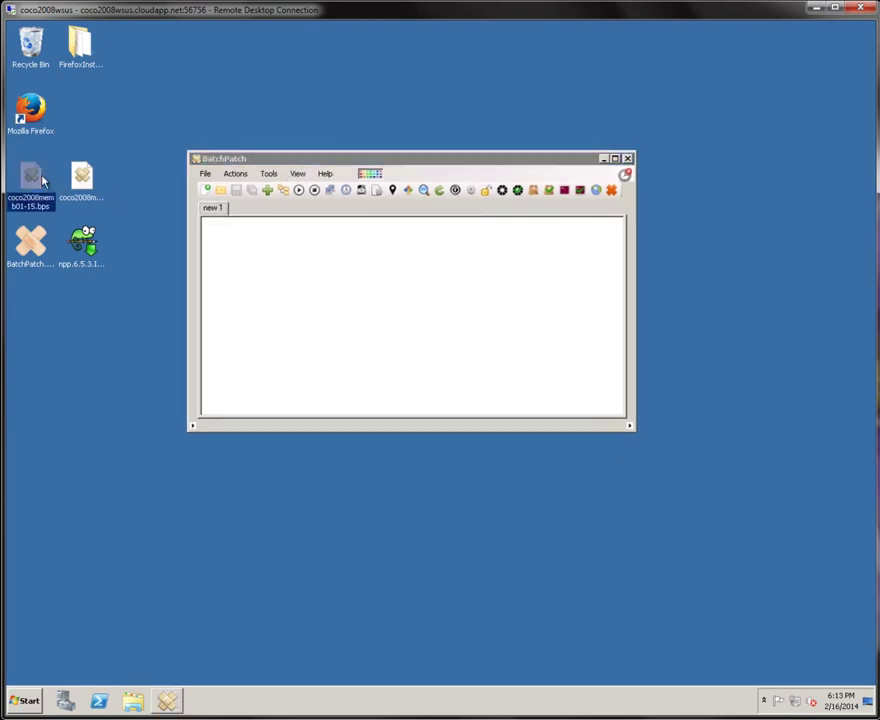
pyautogui.moveTo(39, 189); pyautogui.dragTo(312, 309)
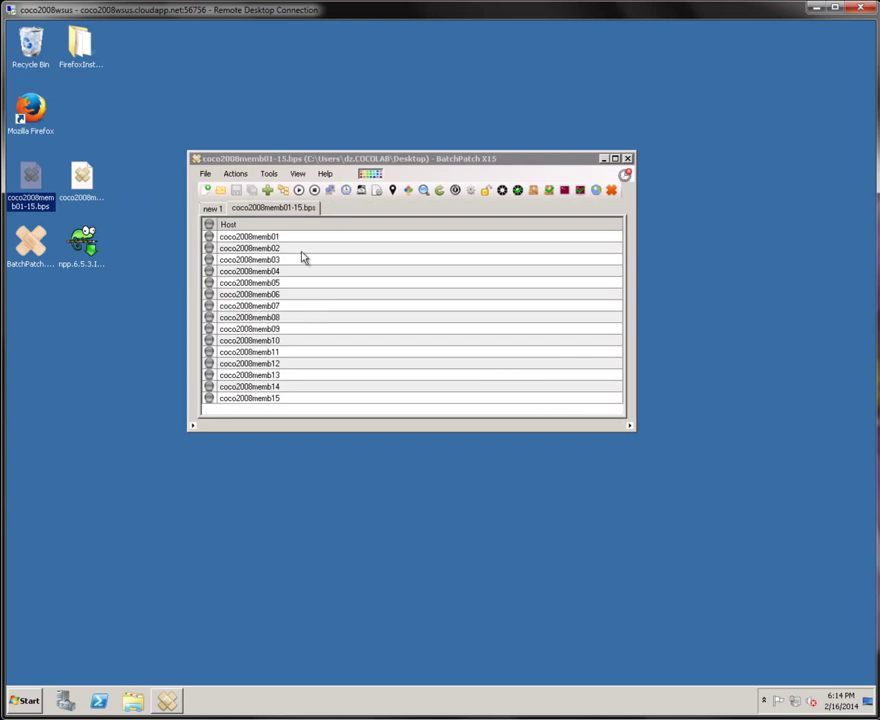
pyautogui.moveTo(300, 238); pyautogui.dragTo(310, 410)
pyautogui.click(310, 410)
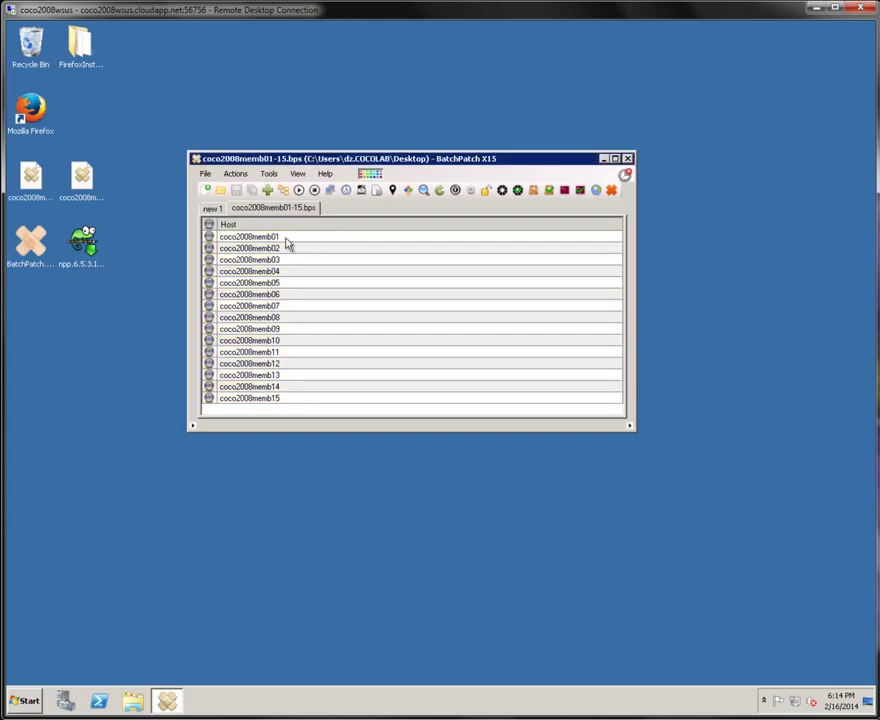
# - Select the hosts coco2008memb01 through coco2008memb05 in the host list
pyautogui.moveTo(287, 240); pyautogui.dragTo(330, 284)
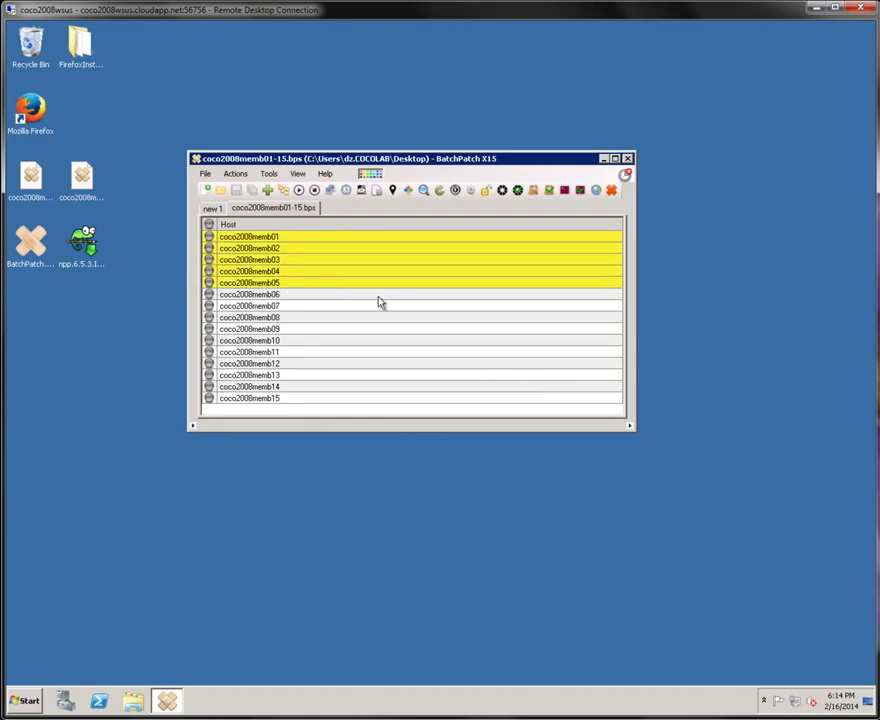
pyautogui.click(338, 296)
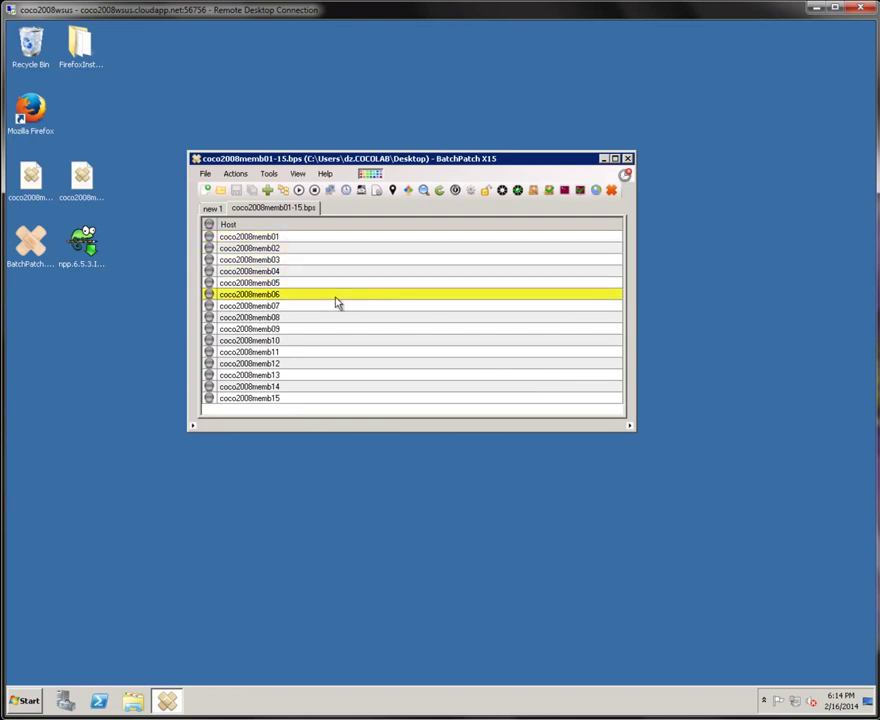
pyautogui.click(296, 238)
pyautogui.moveTo(296, 243); pyautogui.dragTo(298, 285)
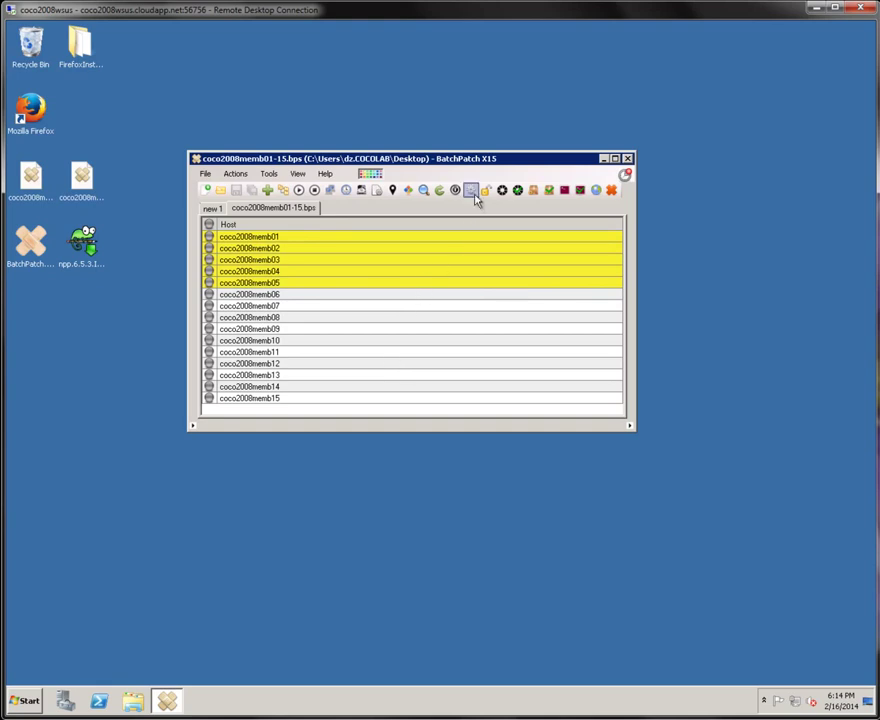
pyautogui.click(532, 193)
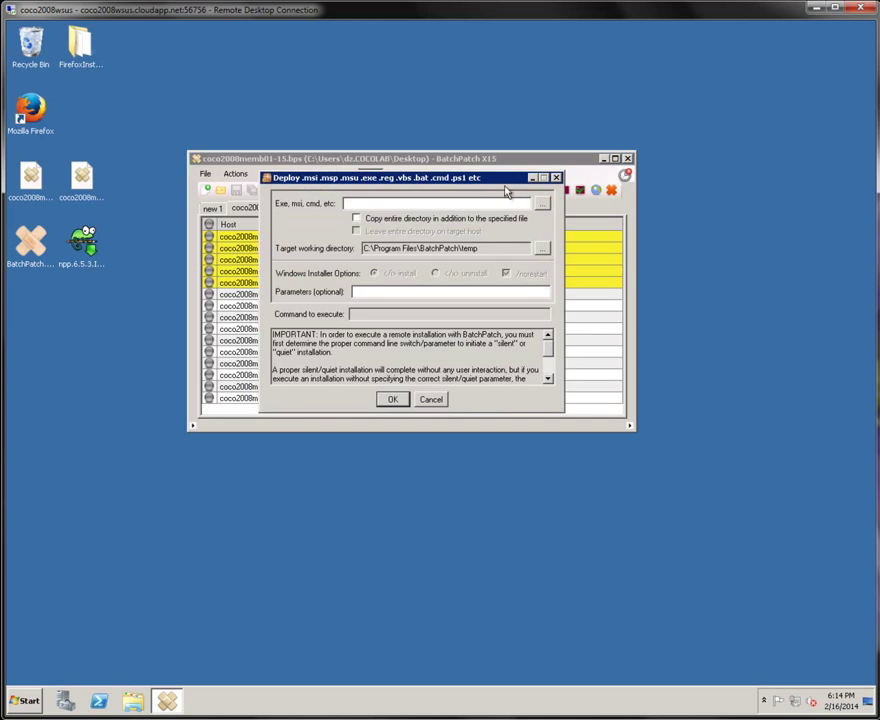
pyautogui.moveTo(500, 182); pyautogui.dragTo(492, 272)
pyautogui.click(548, 267)
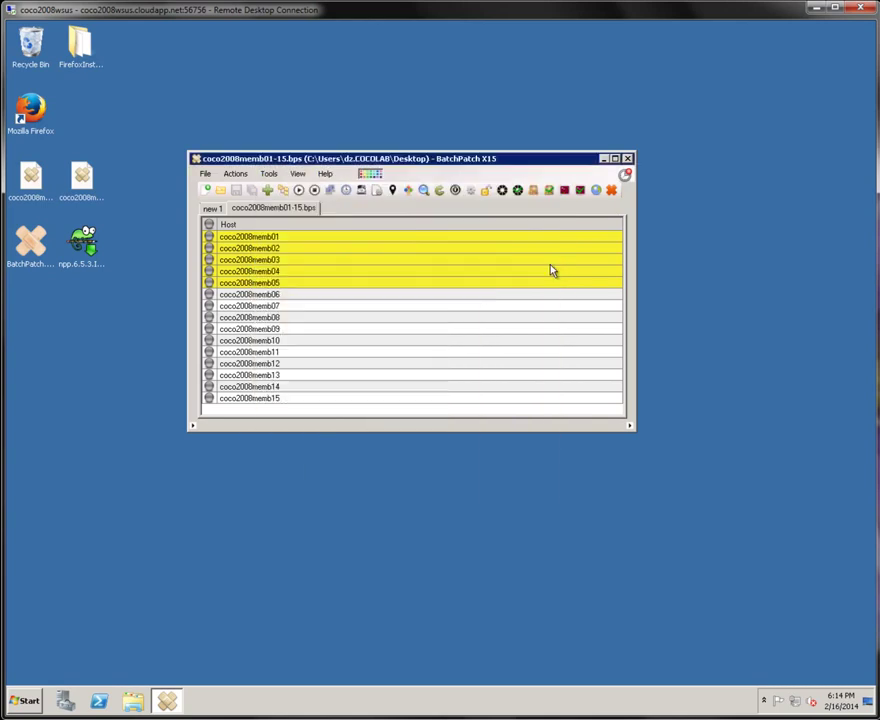
pyautogui.click(235, 175)
pyautogui.click(279, 251)
# - Start creating a deployment for the selected hosts with npp.6.5.3.Installer.exe from the desktop as the installer file
pyautogui.rightClick(284, 262)
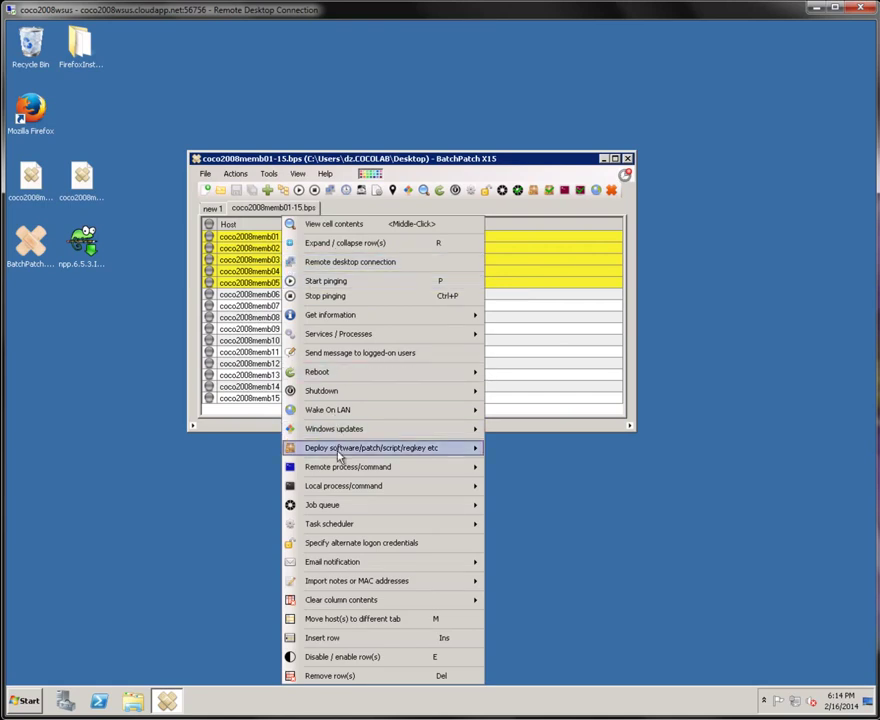
pyautogui.moveTo(338, 456)
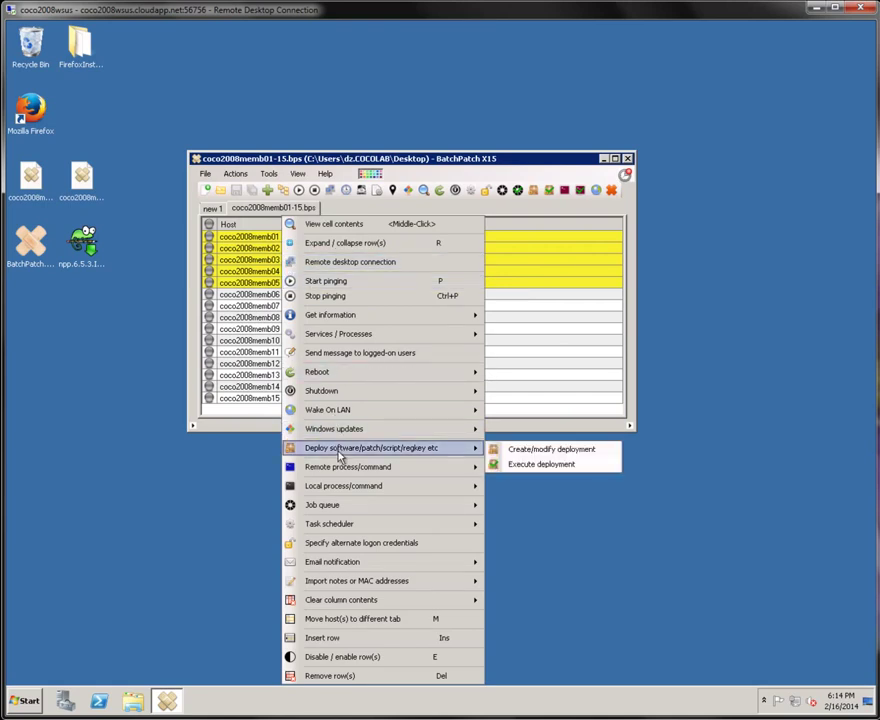
pyautogui.click(601, 454)
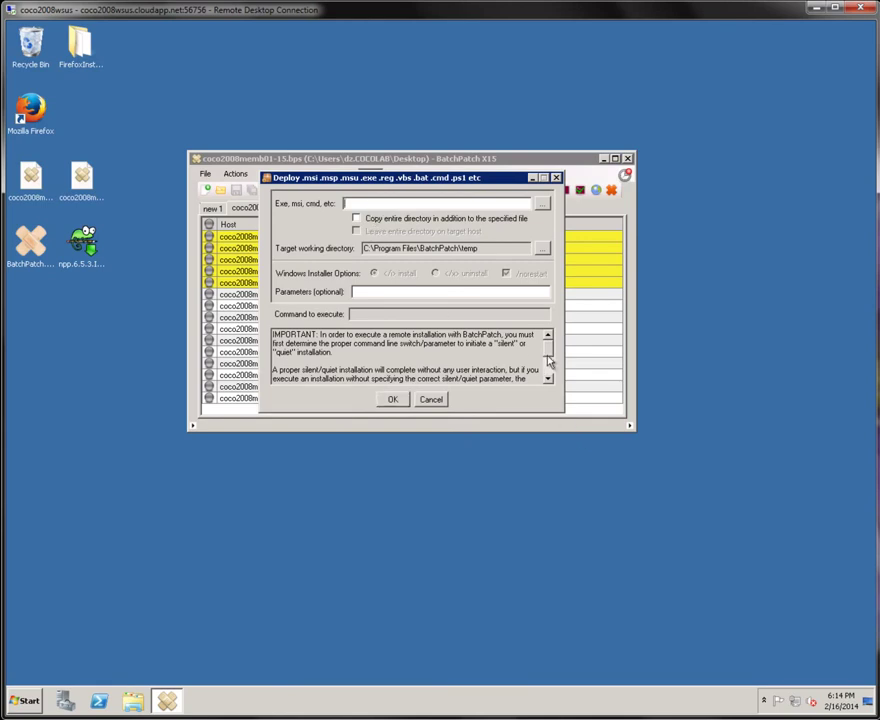
pyautogui.click(544, 206)
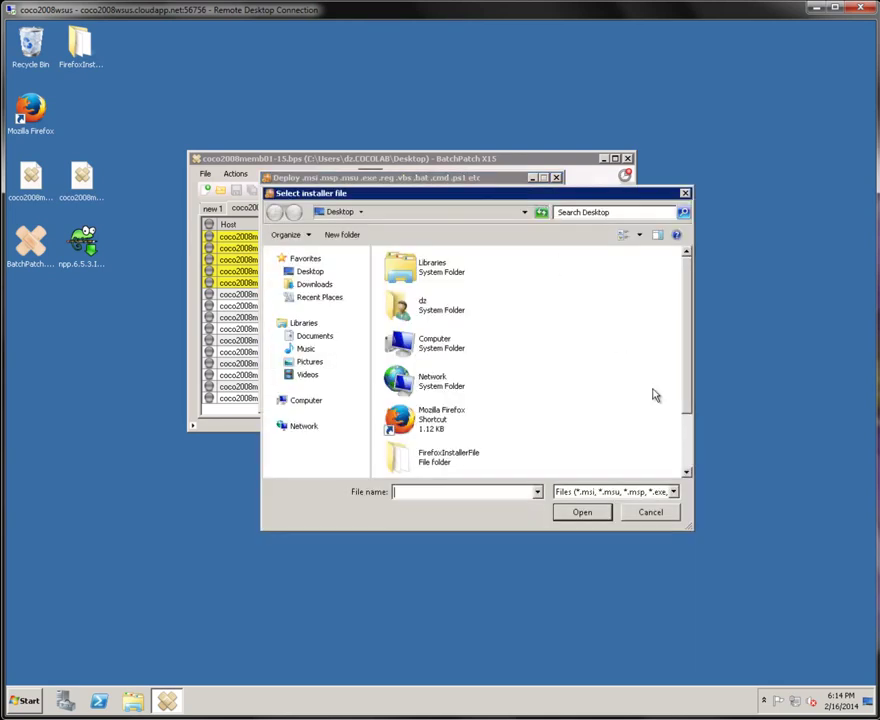
pyautogui.scroll(-2, 686, 454)
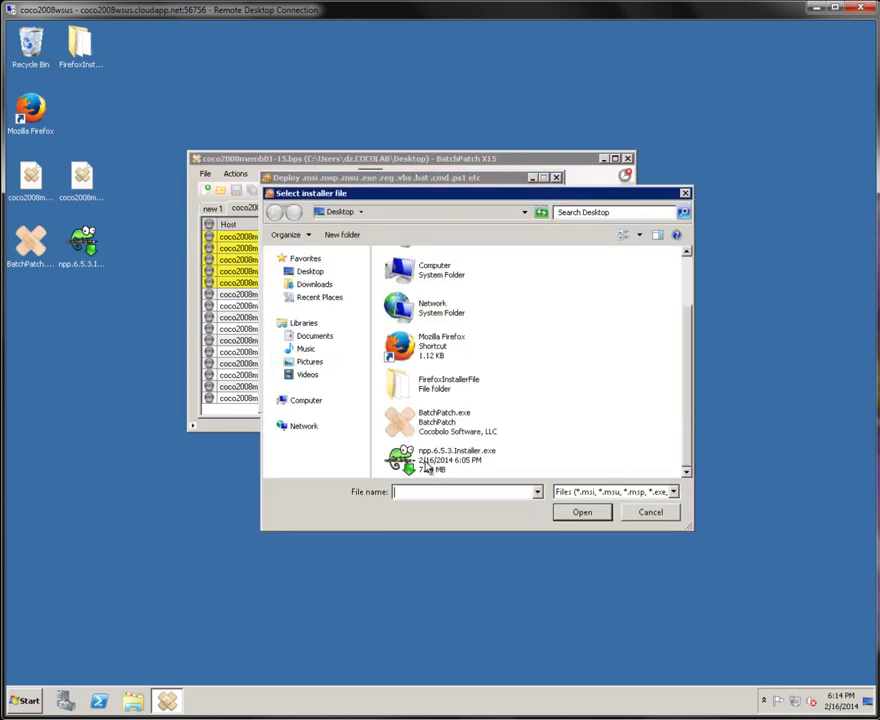
pyautogui.doubleClick(427, 466)
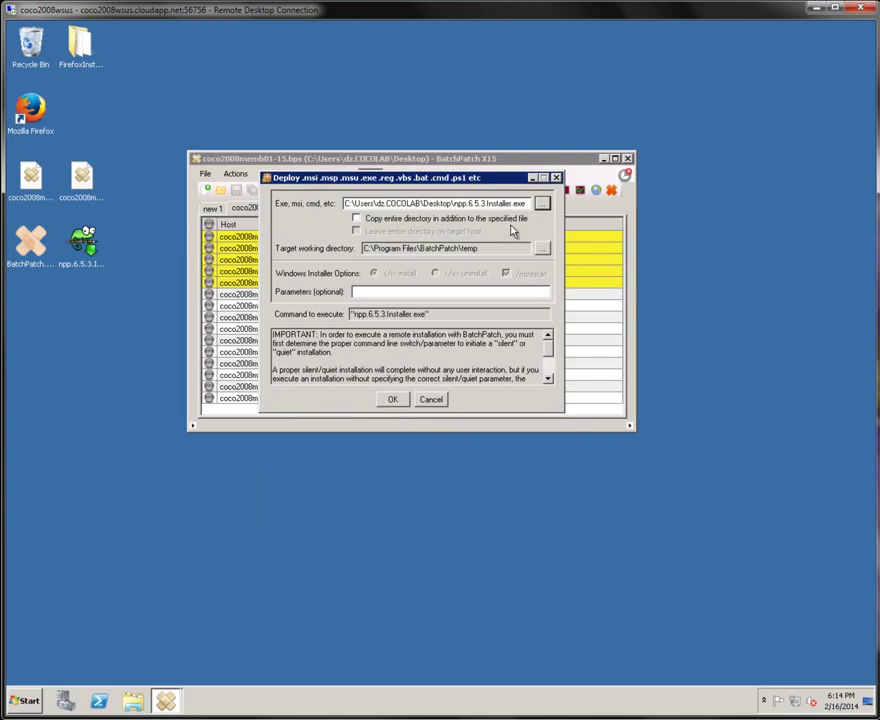
pyautogui.moveTo(457, 204); pyautogui.dragTo(522, 204)
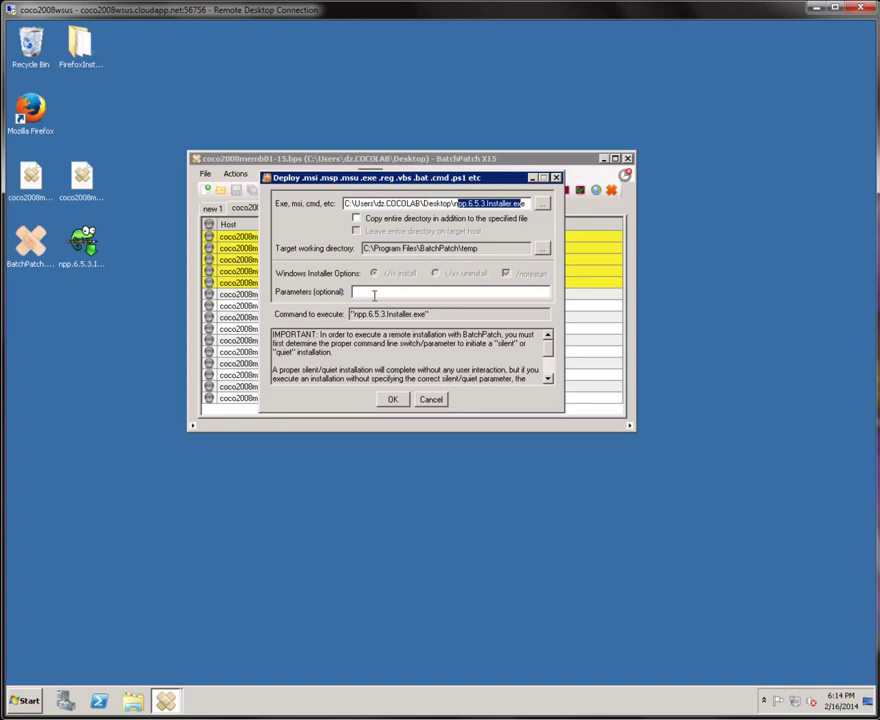
# - Set the deployment parameter to /S, leave the generated command unedited, and apply the deployment to the selected hosts
pyautogui.click(355, 292)
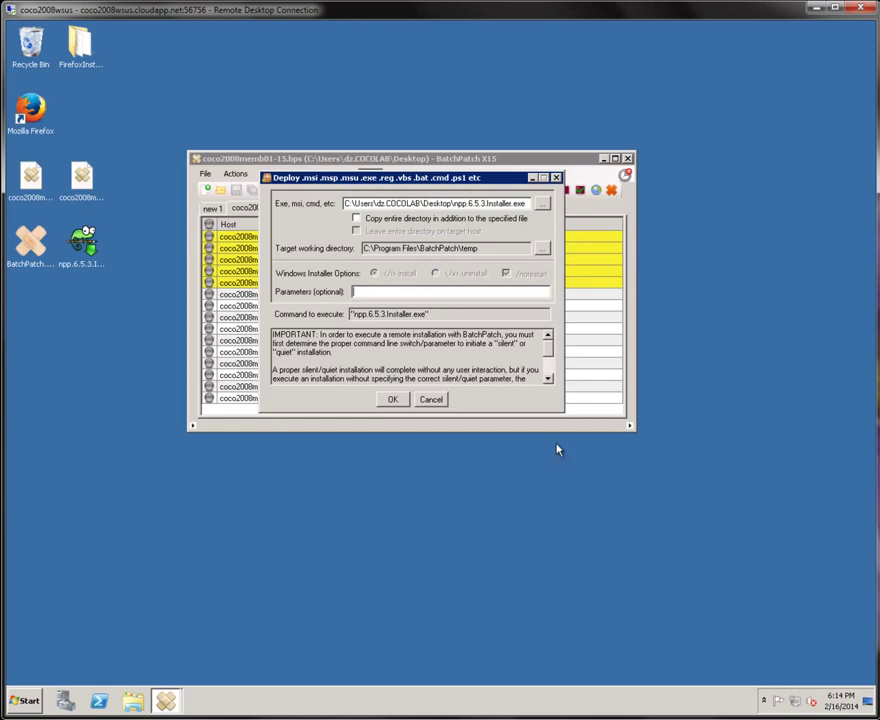
pyautogui.write('/S')
pyautogui.click(468, 314)
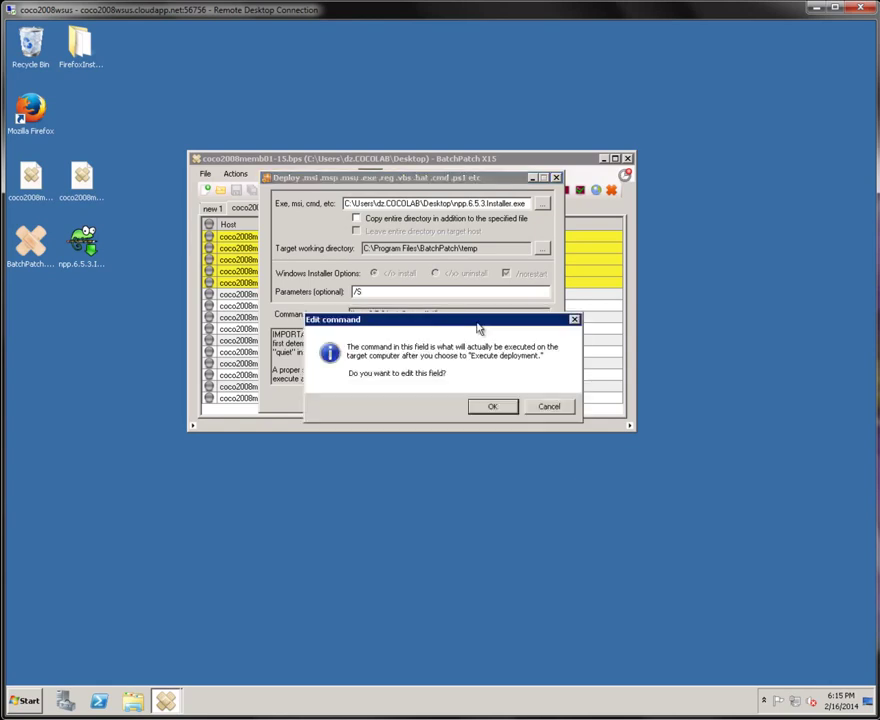
pyautogui.click(546, 407)
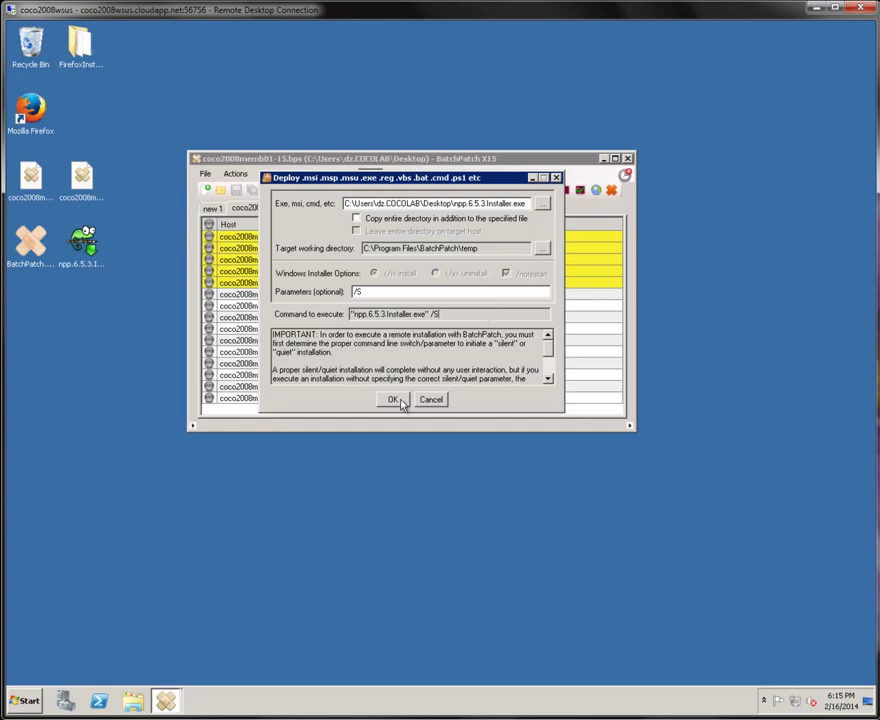
pyautogui.click(393, 399)
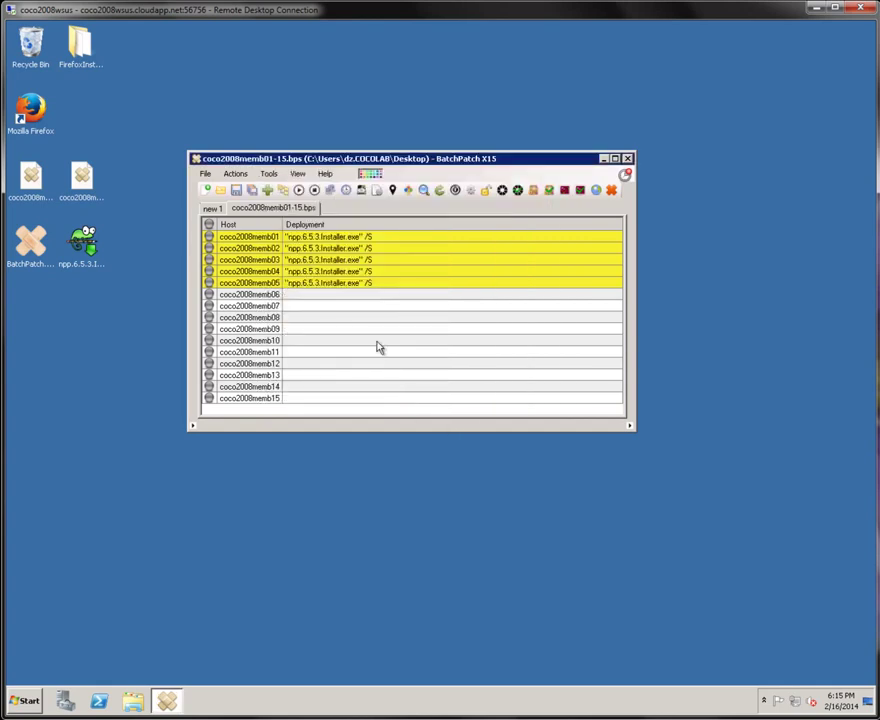
pyautogui.rightClick(388, 261)
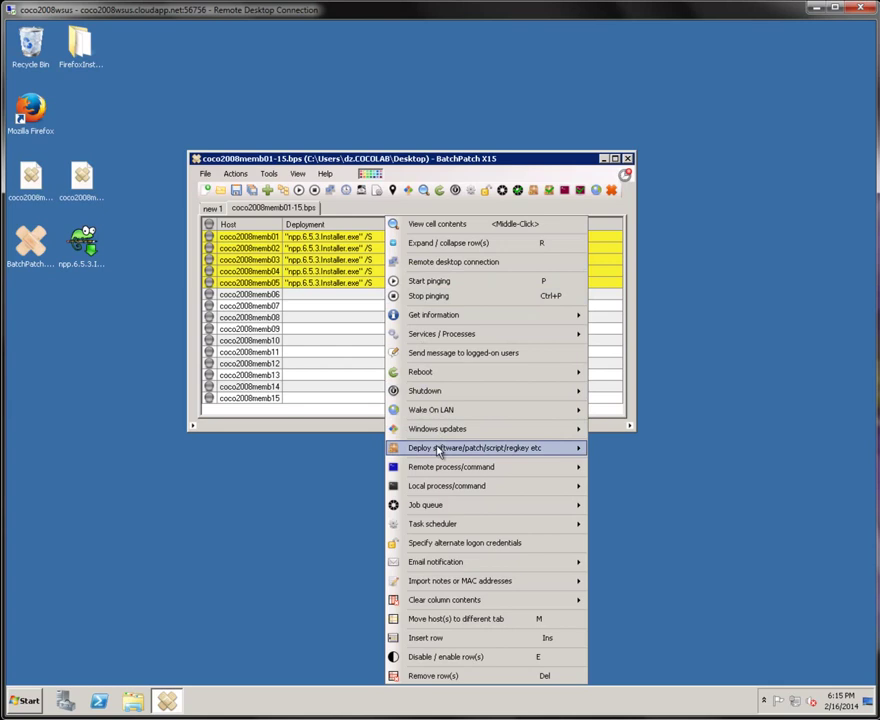
pyautogui.moveTo(437, 452)
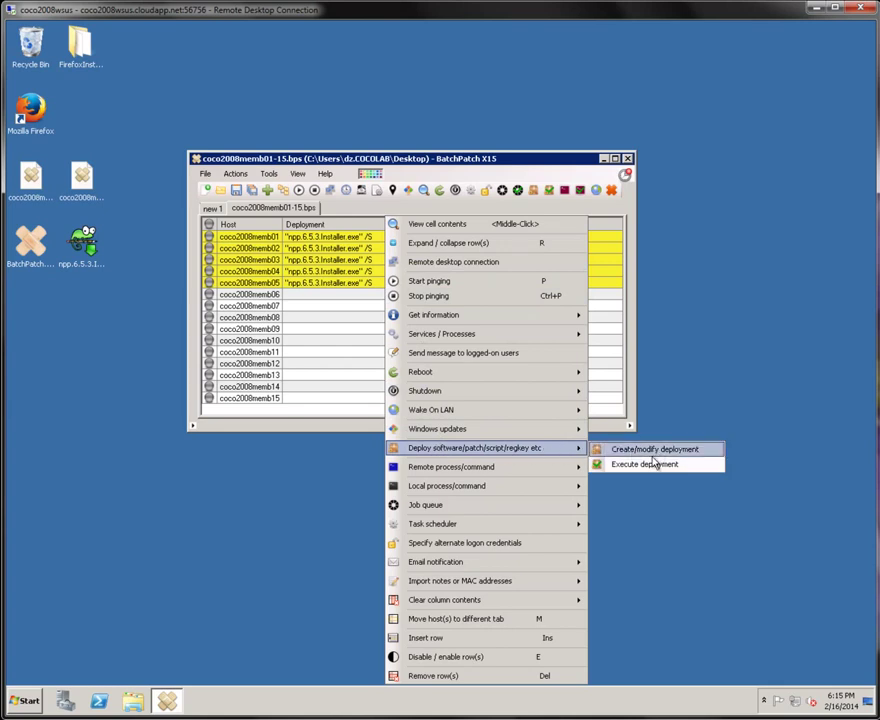
pyautogui.click(668, 389)
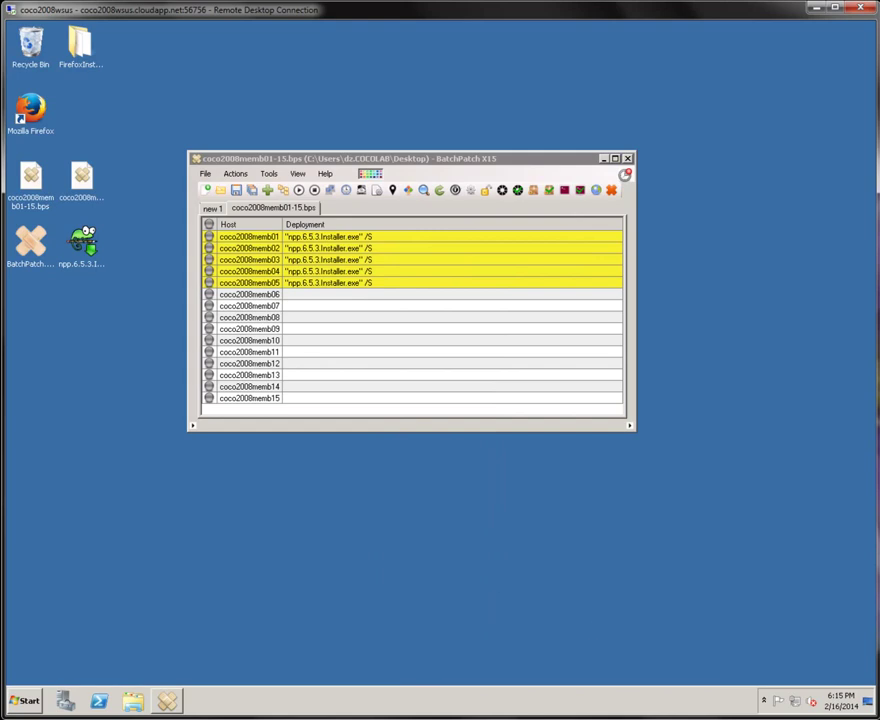
# - Switch to the coco2008memb03 remote desktop and run appwiz.cpl to check its installed programs
pyautogui.moveTo(685, 456); pyautogui.dragTo(446, 22)
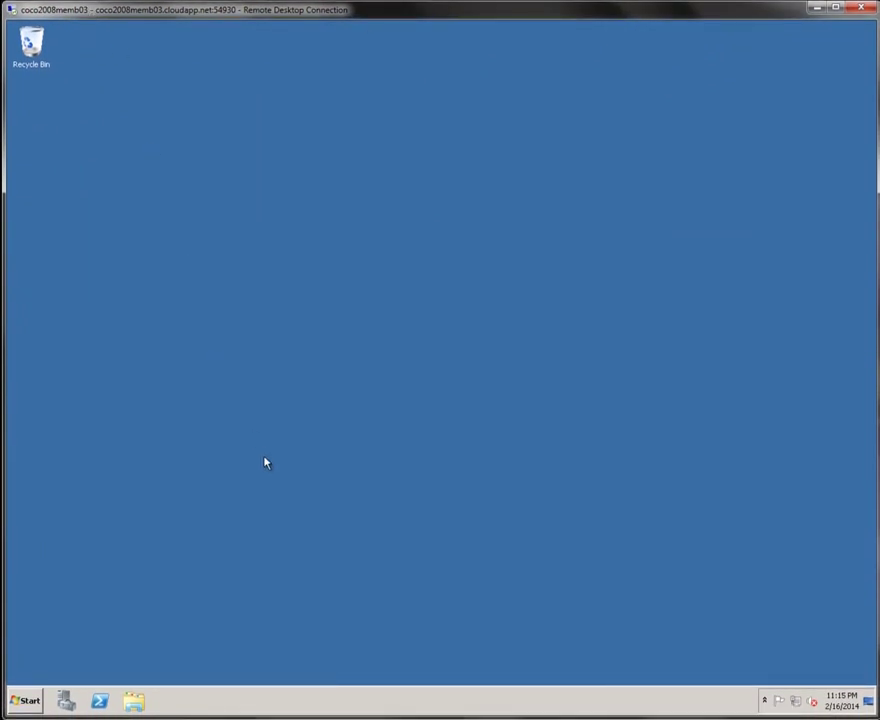
pyautogui.click(31, 706)
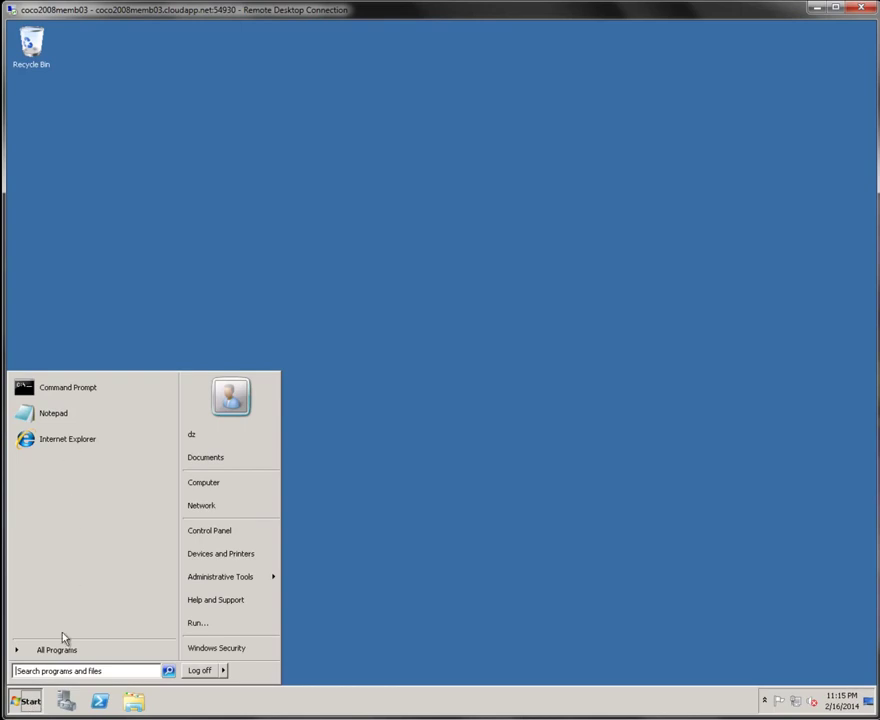
pyautogui.click(63, 670)
pyautogui.click(199, 627)
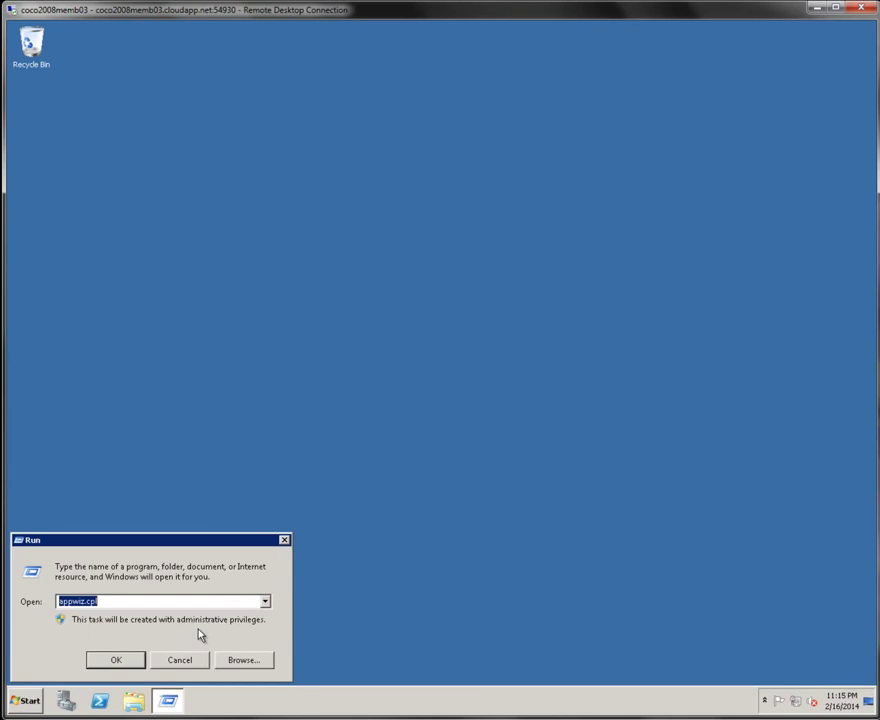
pyautogui.press('Return')
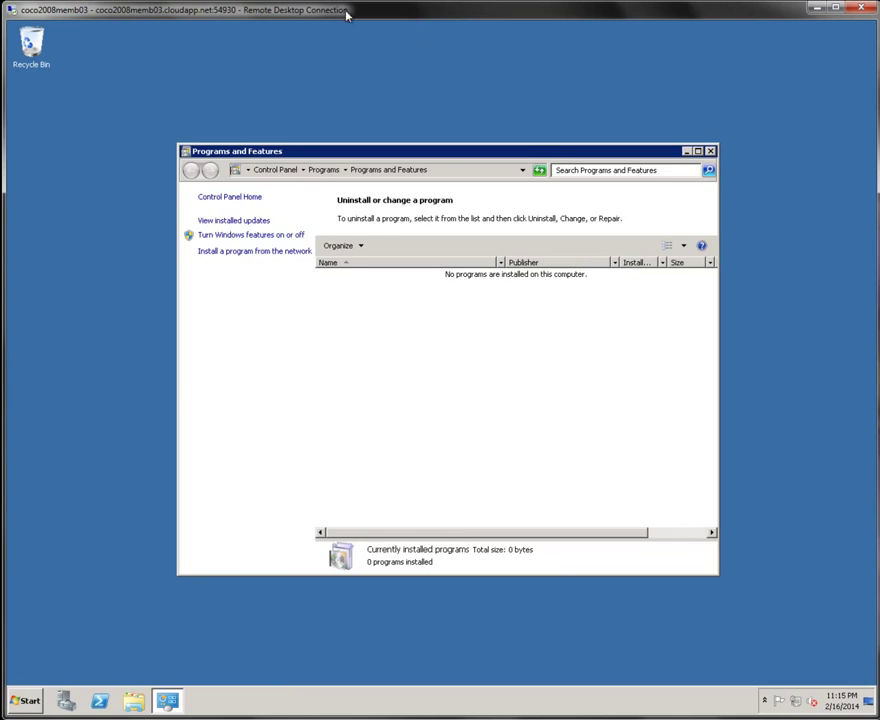
# - Return to the coco2008wsus remote desktop and execute the deployment on the five selected hosts, confirming it
pyautogui.moveTo(348, 10); pyautogui.dragTo(790, 715)
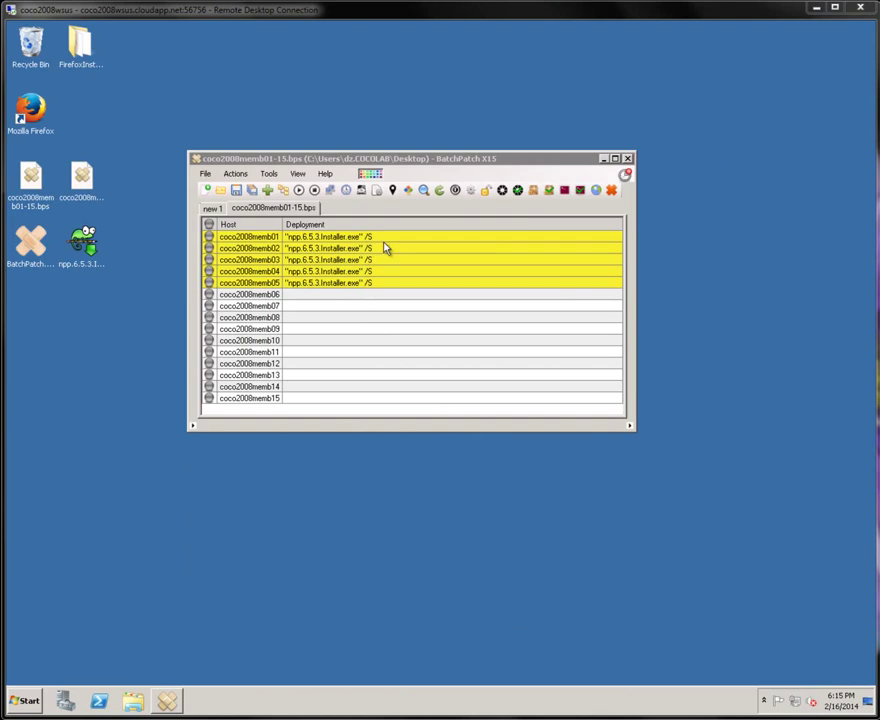
pyautogui.click(549, 191)
pyautogui.click(549, 191)
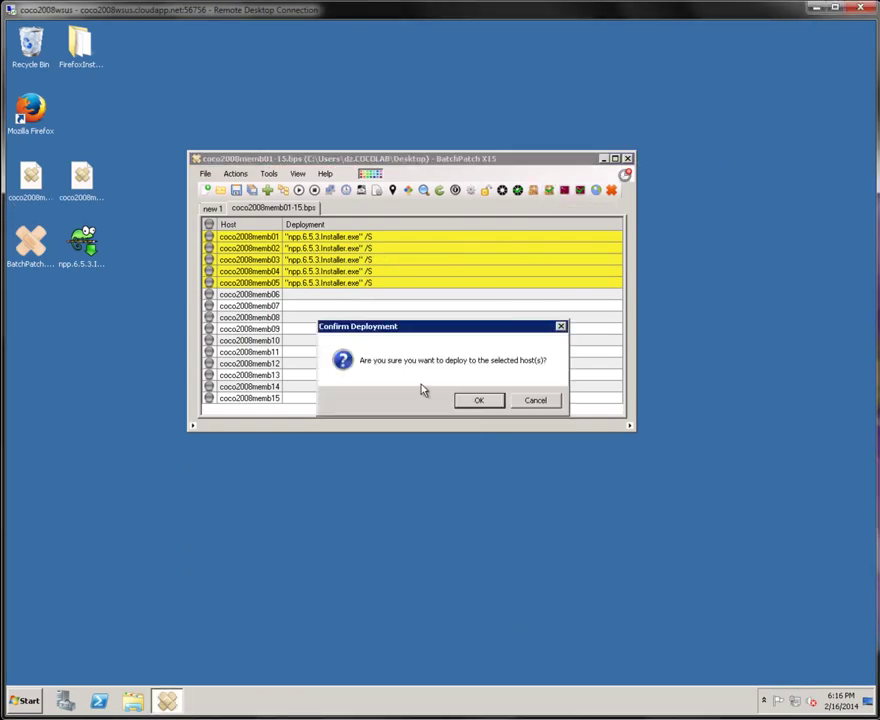
pyautogui.click(479, 401)
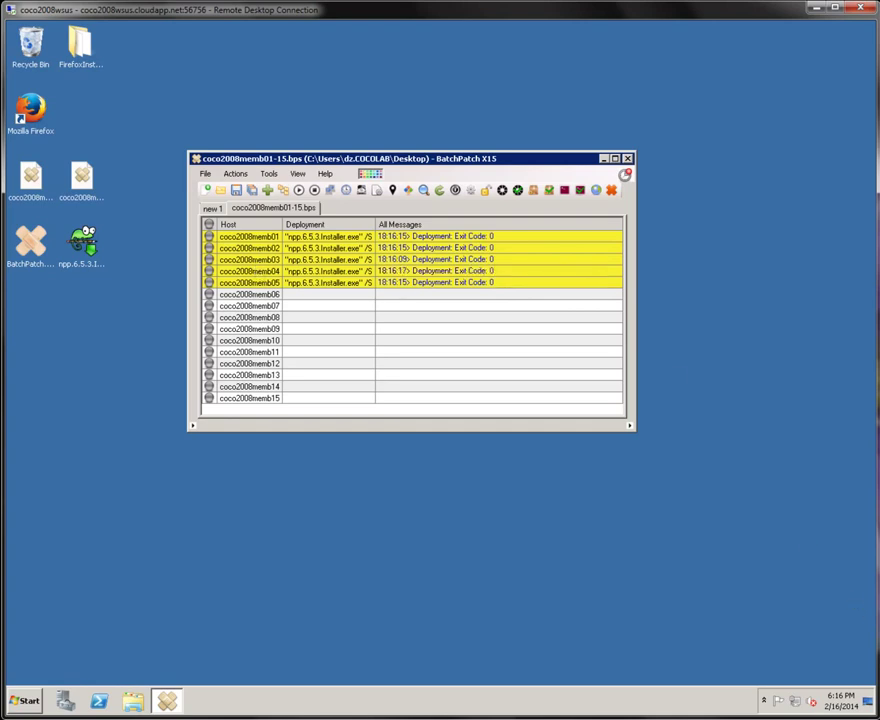
# - Switch to the coco2008memb03 remote desktop and refresh the installed programs list to verify the deployment
pyautogui.moveTo(879, 715); pyautogui.dragTo(500, 18)
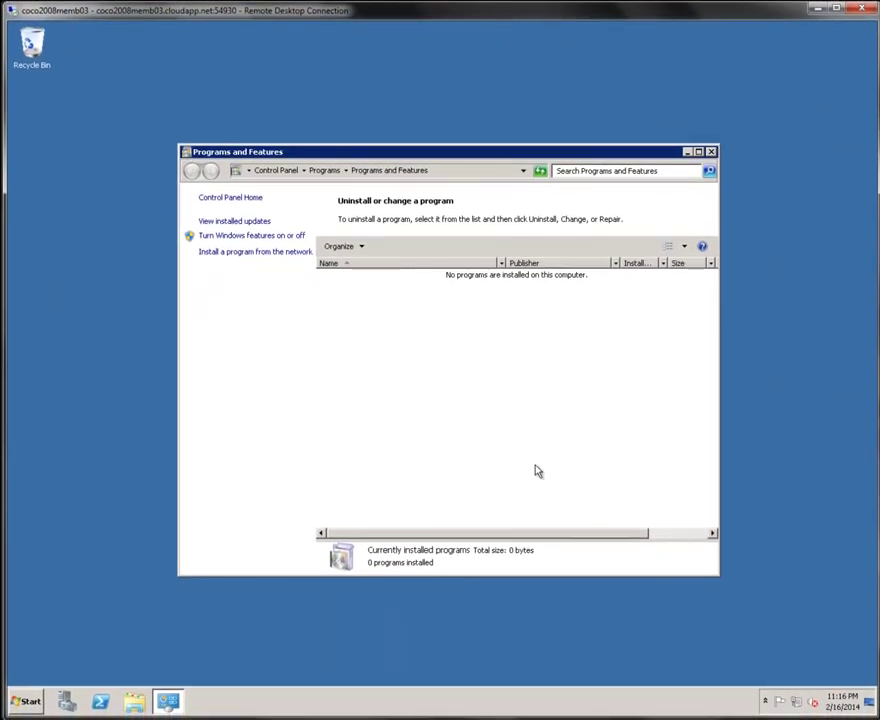
pyautogui.rightClick(458, 347)
pyautogui.click(475, 389)
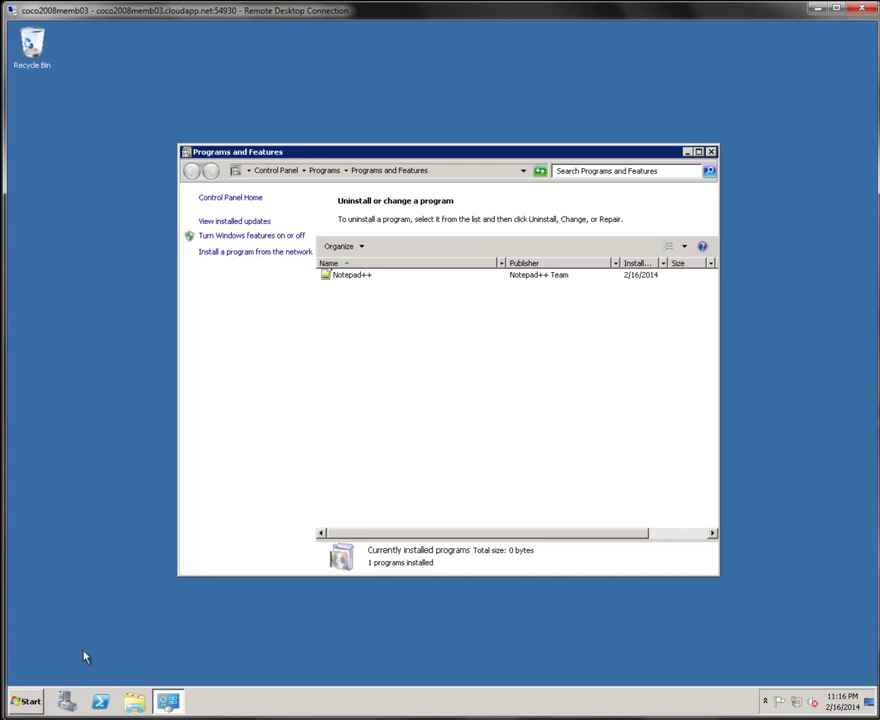
# - Look for the Notepad++ folder among all programs on coco2008memb03, expand it, and return to the installed programs list
pyautogui.click(30, 703)
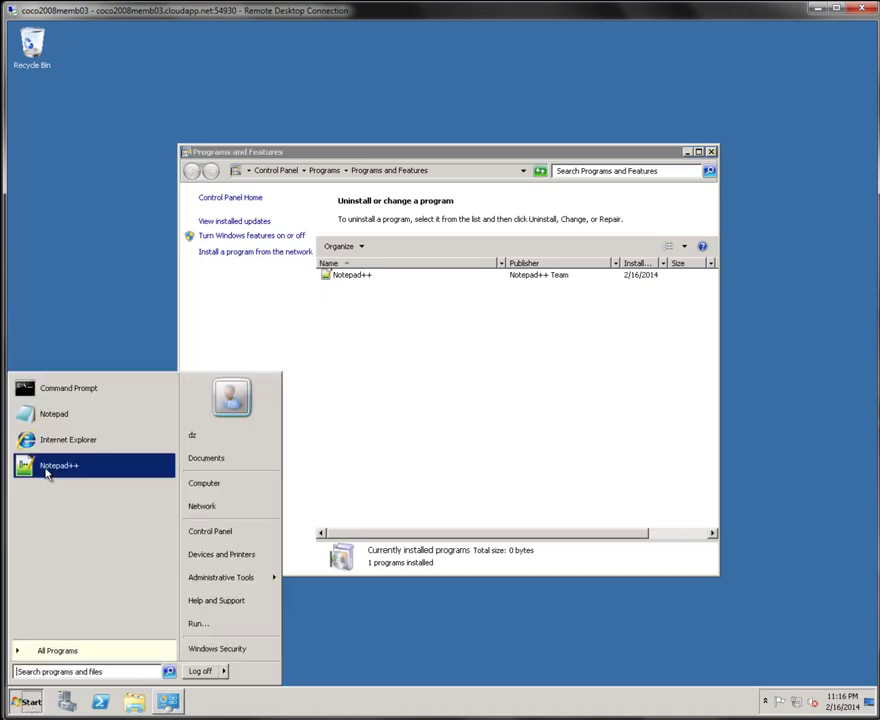
pyautogui.click(64, 651)
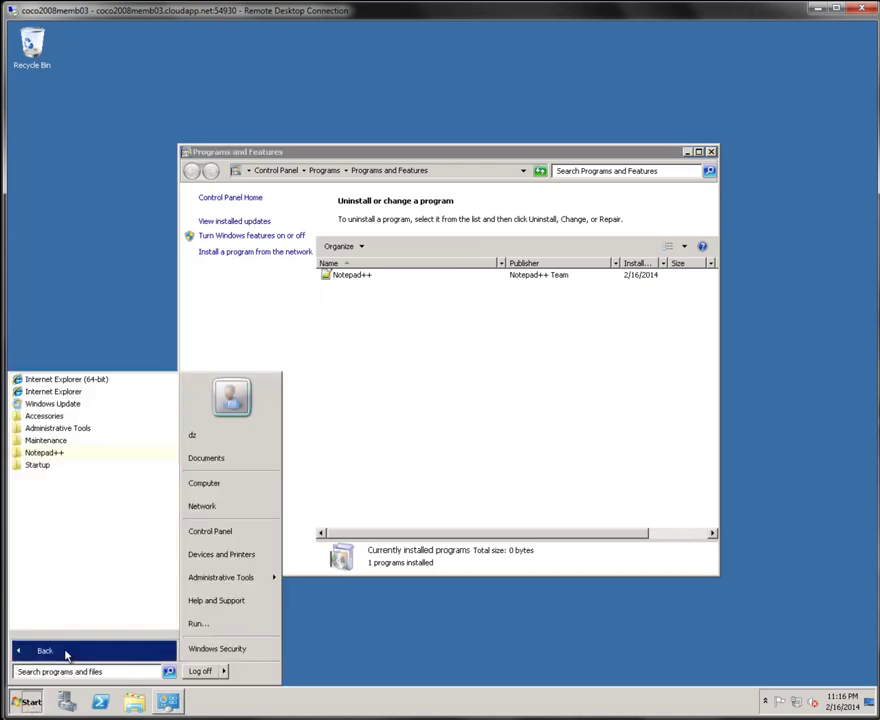
pyautogui.click(52, 454)
pyautogui.click(458, 464)
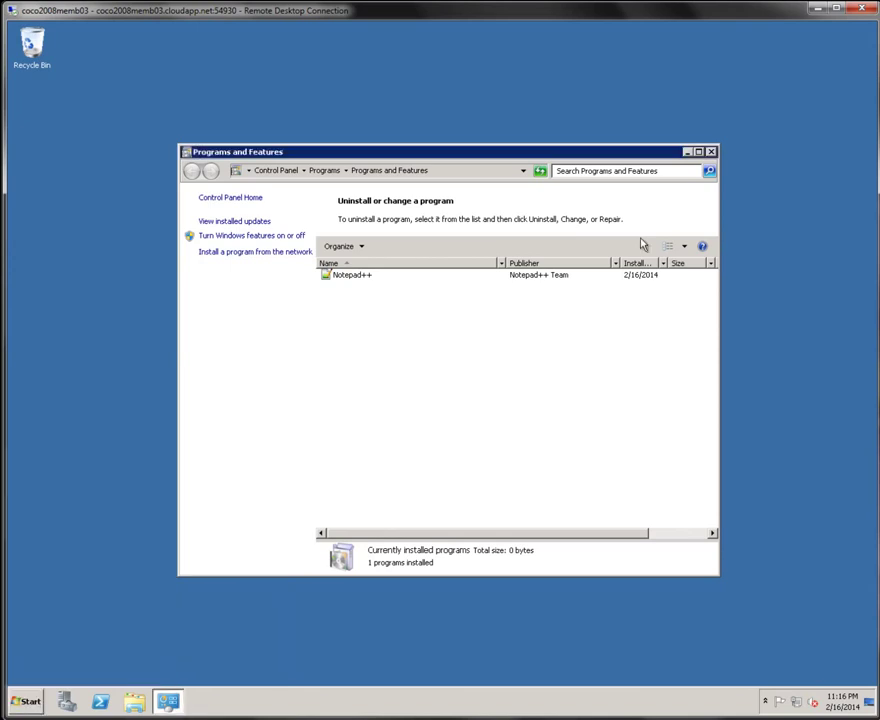
# - Launch Notepad++ on coco2008memb03, cancel the DSpellCheck plugin update, and move the editor window toward the middle of the desktop
pyautogui.click(27, 701)
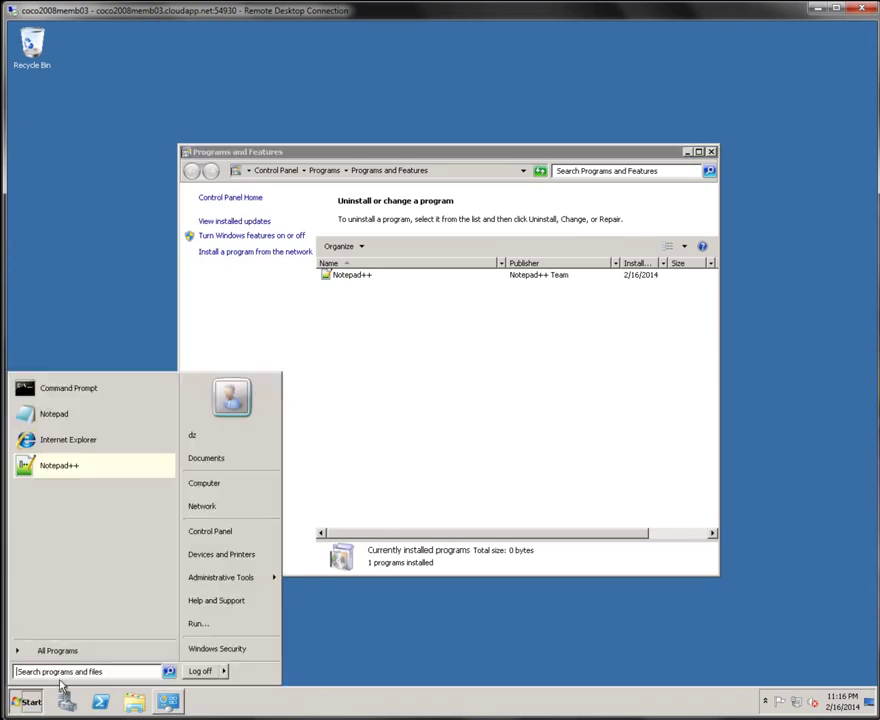
pyautogui.click(54, 467)
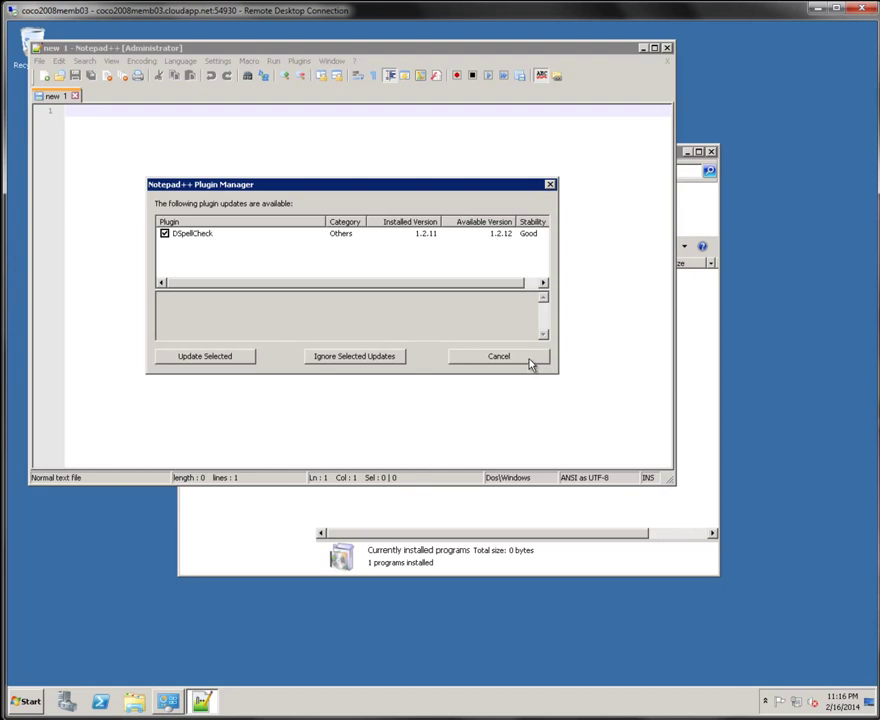
pyautogui.click(528, 362)
pyautogui.moveTo(324, 52); pyautogui.dragTo(375, 124)
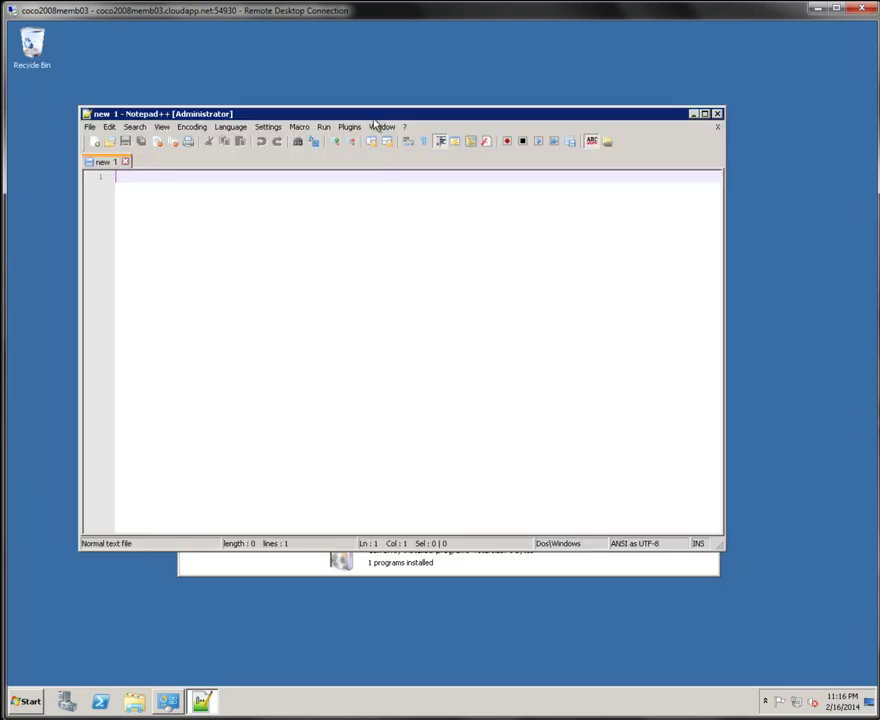
# - Return to the coco2008wsus remote desktop and select hosts coco2008memb01 through coco2008memb05 to review their deployment results
pyautogui.click(815, 12)
pyautogui.click(356, 294)
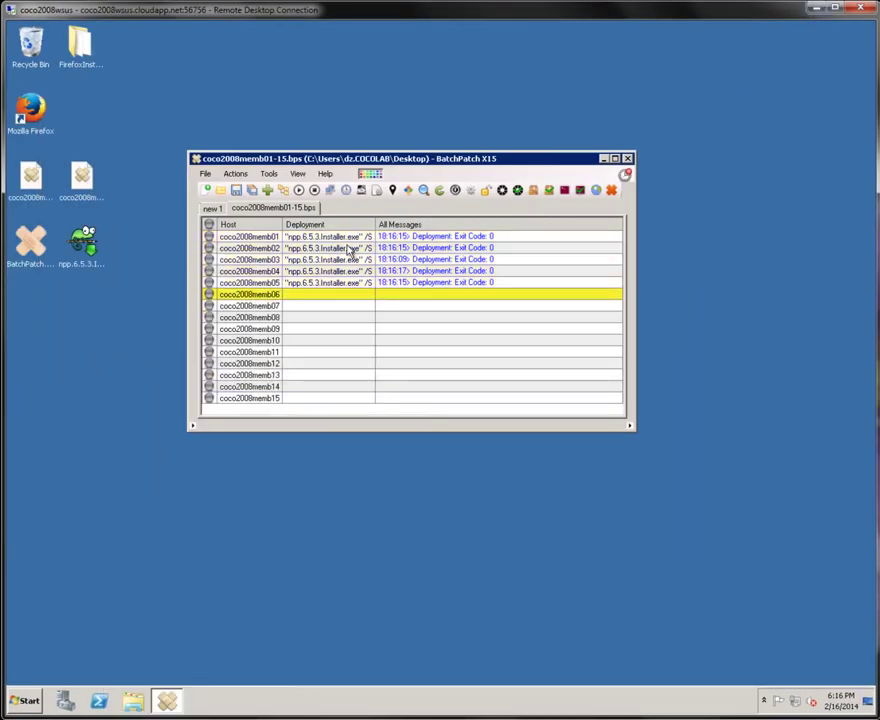
pyautogui.moveTo(349, 237); pyautogui.dragTo(354, 284)
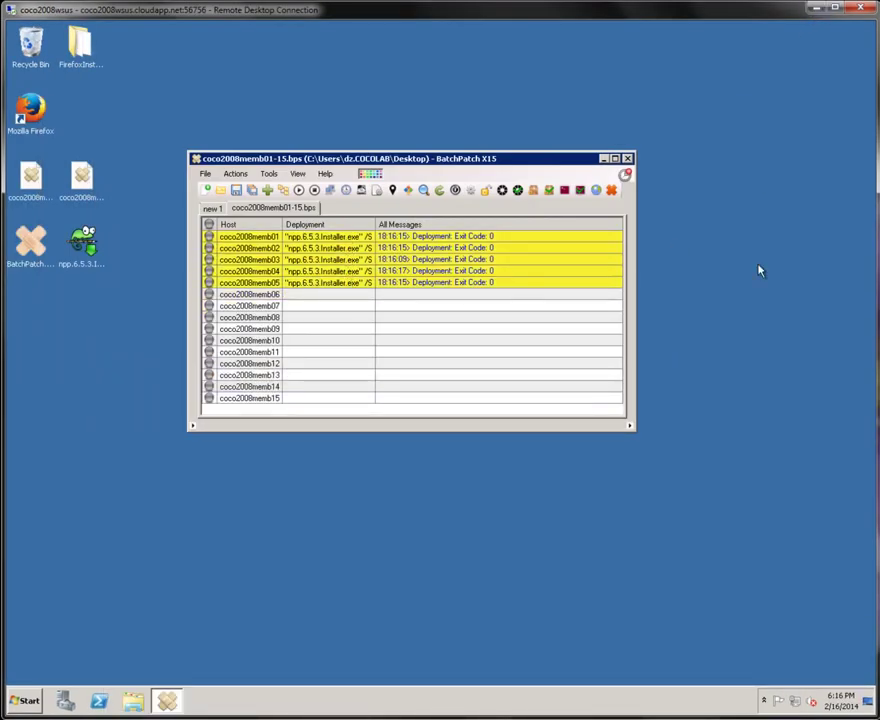